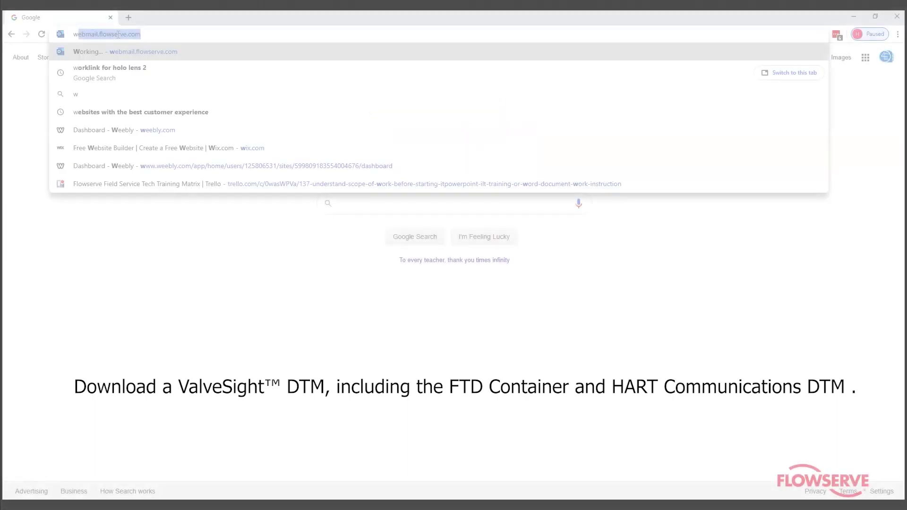
{"action": "type", "text": "www.flow"}
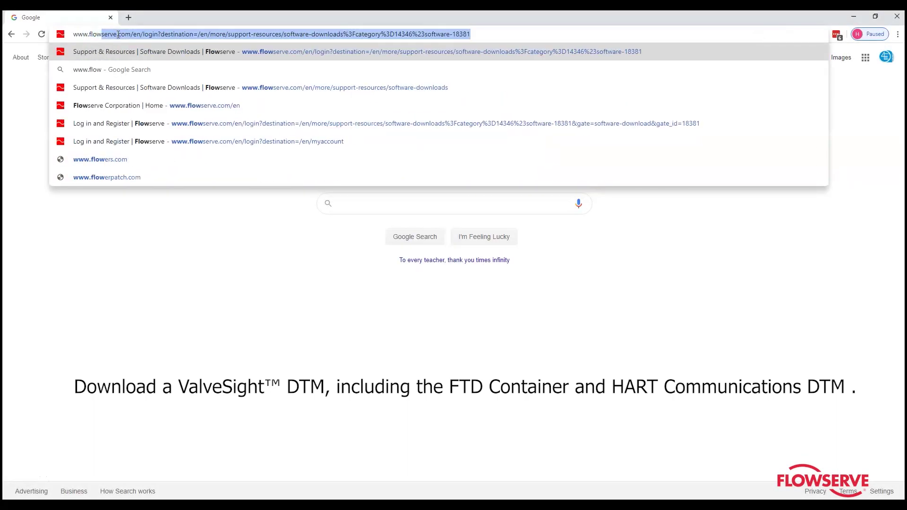
{"action": "type", "text": "srr"}
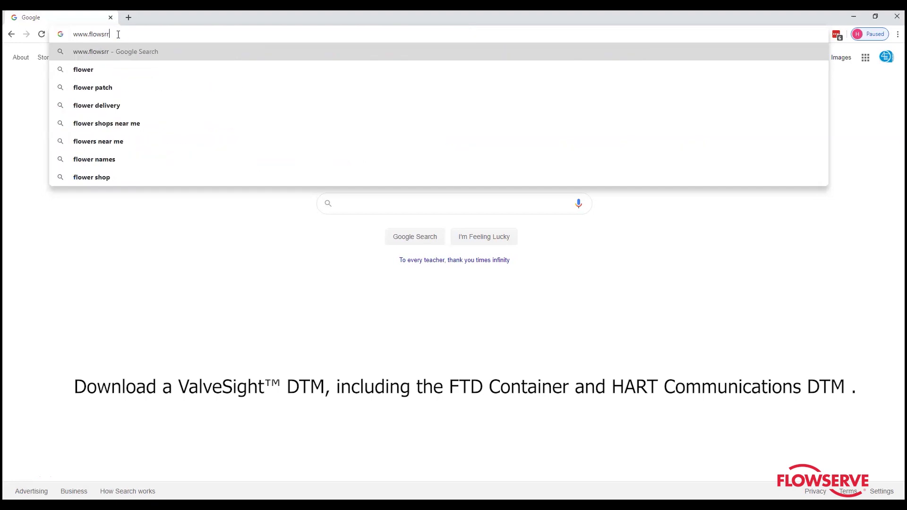
{"action": "key", "text": "BackSpace"}
{"action": "type", "text": "erve"}
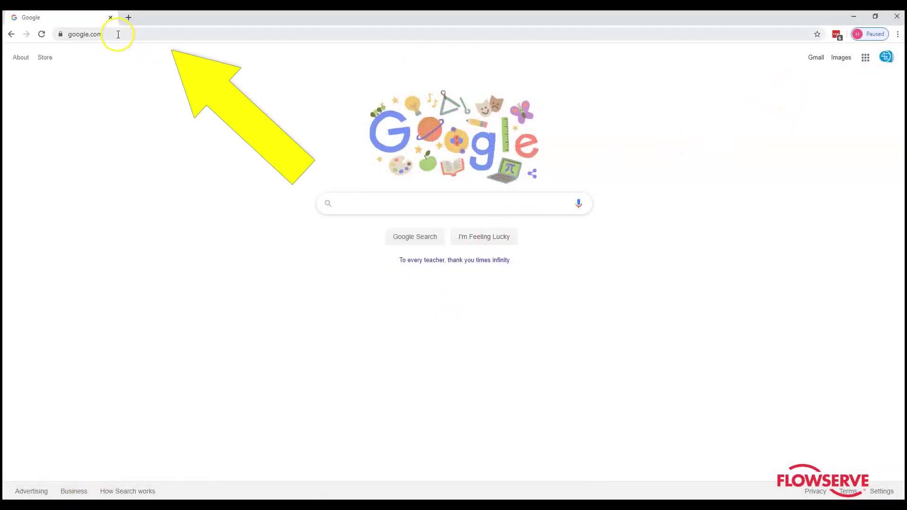
{"action": "left_click", "coordinate": [117, 34]}
{"action": "type", "text": "www.flowserve.com"}
{"action": "key", "text": "Return"}
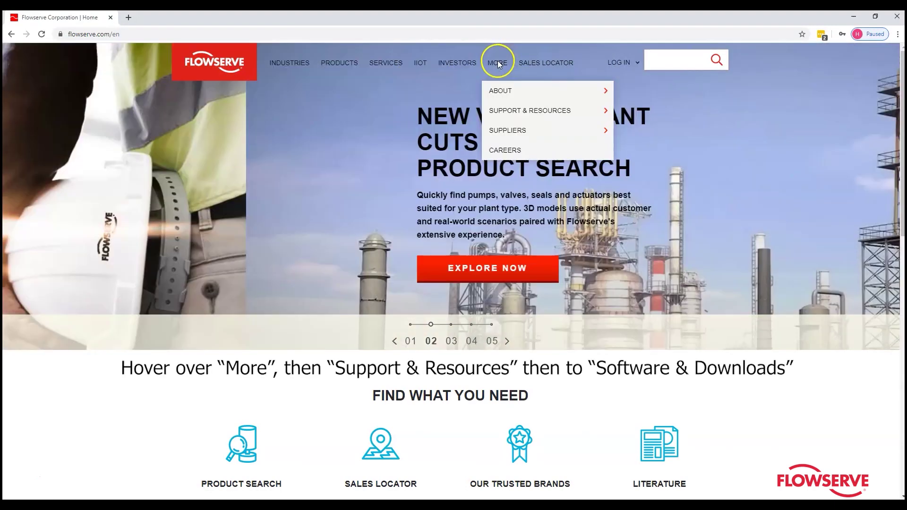
{"action": "mouse_move", "coordinate": [497, 62]}
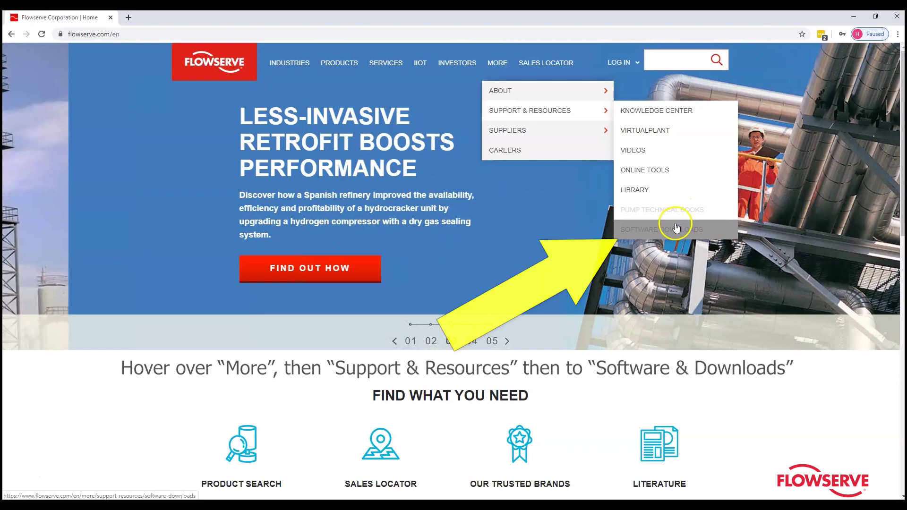
{"action": "left_click", "coordinate": [676, 230]}
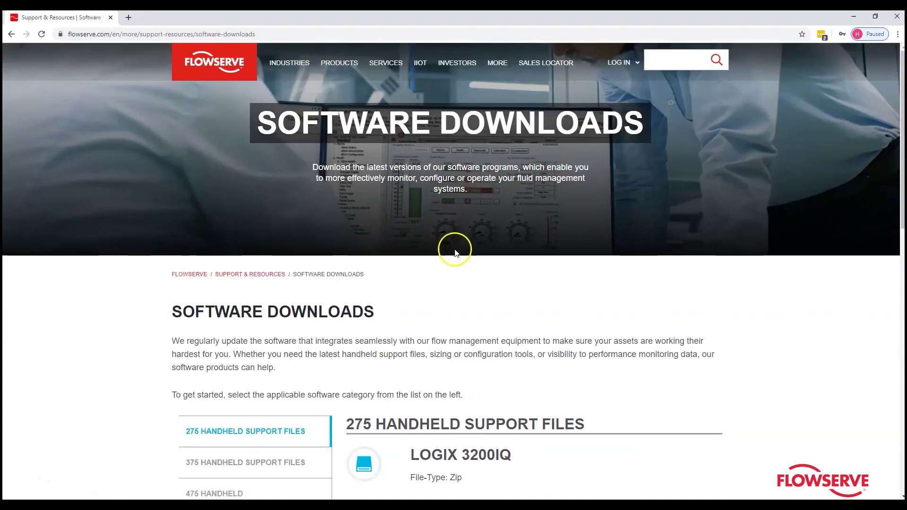
{"action": "scroll", "coordinate": [454, 253], "scroll_direction": "down", "scroll_amount": 1}
{"action": "scroll", "coordinate": [455, 259], "scroll_direction": "down", "scroll_amount": 2}
{"action": "scroll", "coordinate": [456, 264], "scroll_direction": "down", "scroll_amount": 1}
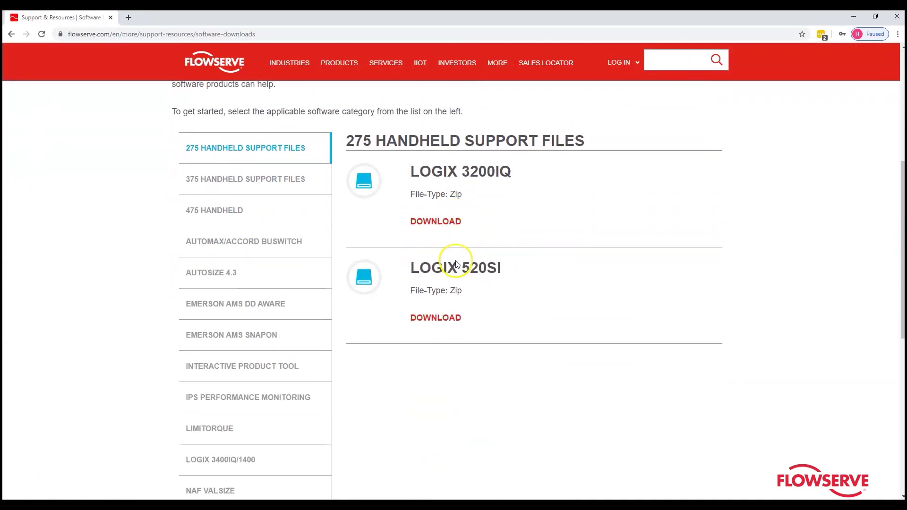
{"action": "scroll", "coordinate": [456, 263], "scroll_direction": "down", "scroll_amount": 1}
{"action": "scroll", "coordinate": [455, 260], "scroll_direction": "down", "scroll_amount": 2}
{"action": "scroll", "coordinate": [456, 260], "scroll_direction": "down", "scroll_amount": 1}
{"action": "scroll", "coordinate": [456, 262], "scroll_direction": "down", "scroll_amount": 1}
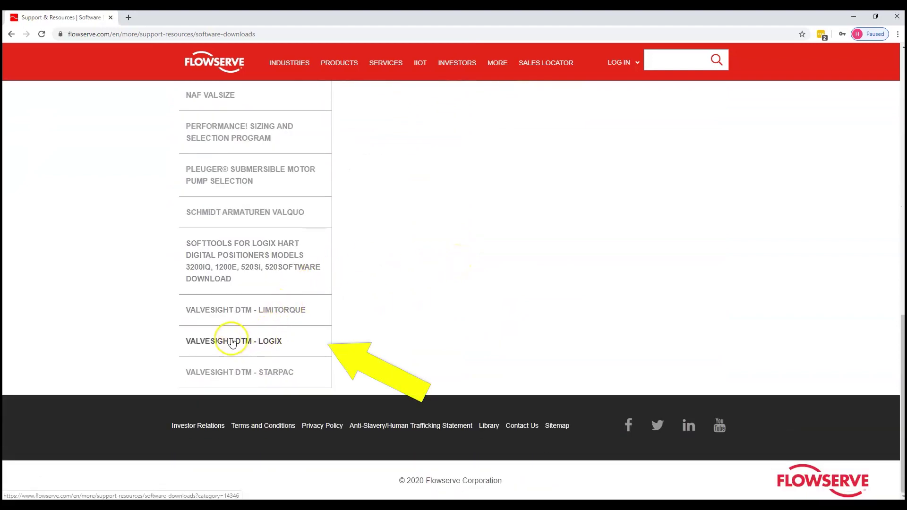
Step: Show the VALVESIGHT DTM - LOGIX category and request the FDT Container and HART Communications DTM
{"action": "left_click", "coordinate": [249, 343]}
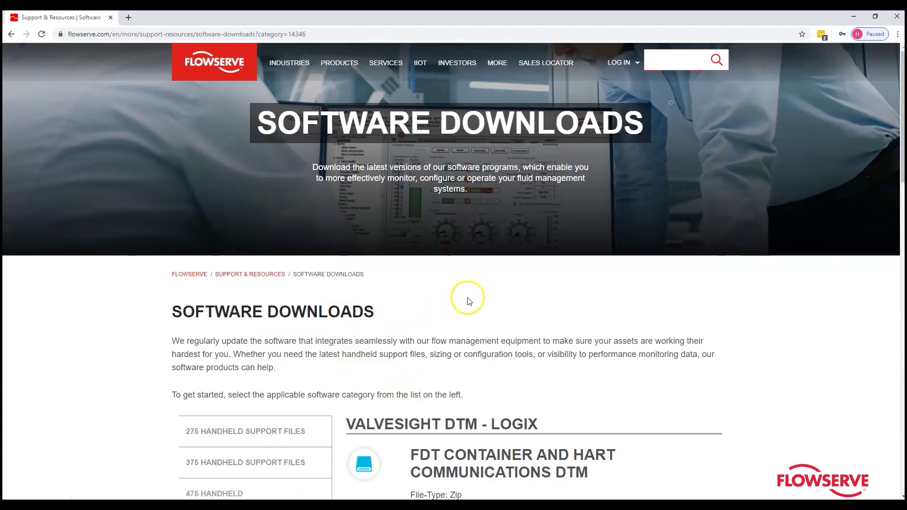
{"action": "scroll", "coordinate": [468, 296], "scroll_direction": "down", "scroll_amount": 3}
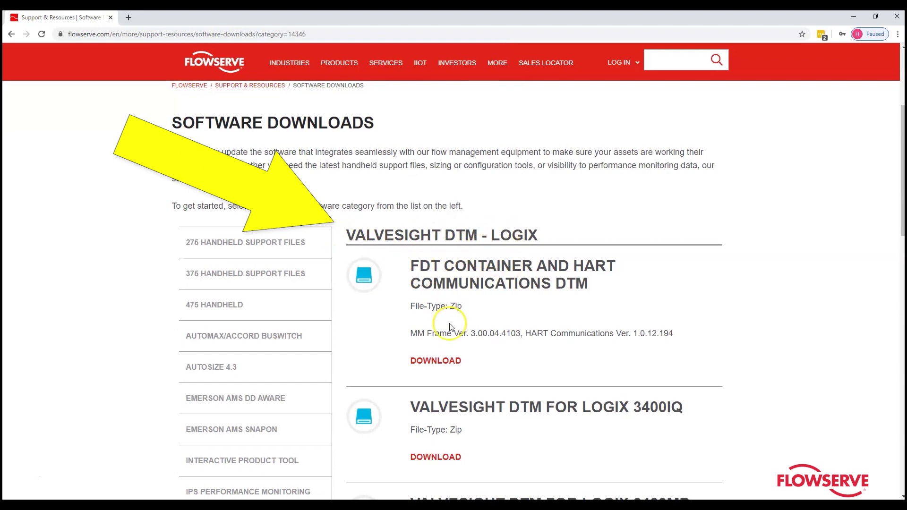
{"action": "left_click", "coordinate": [438, 365]}
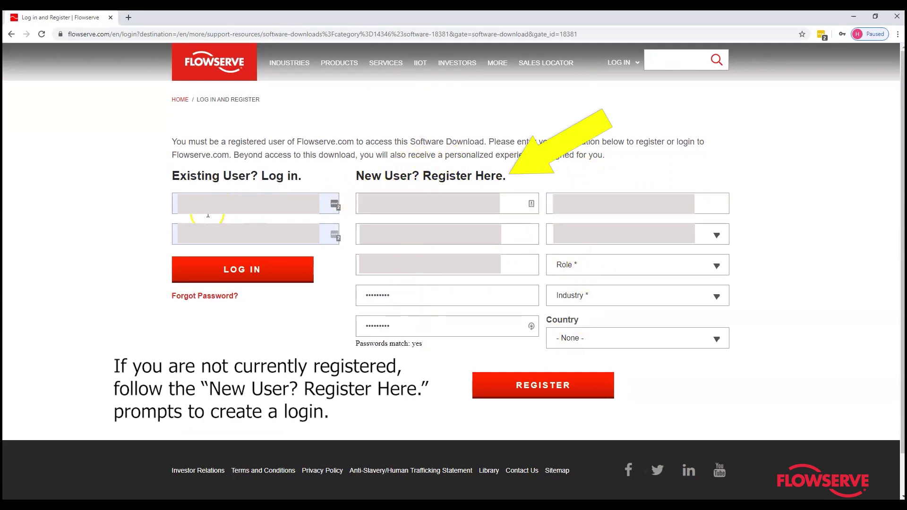
Step: Log in as an existing user from the Log in and Register page
{"action": "left_click", "coordinate": [241, 270]}
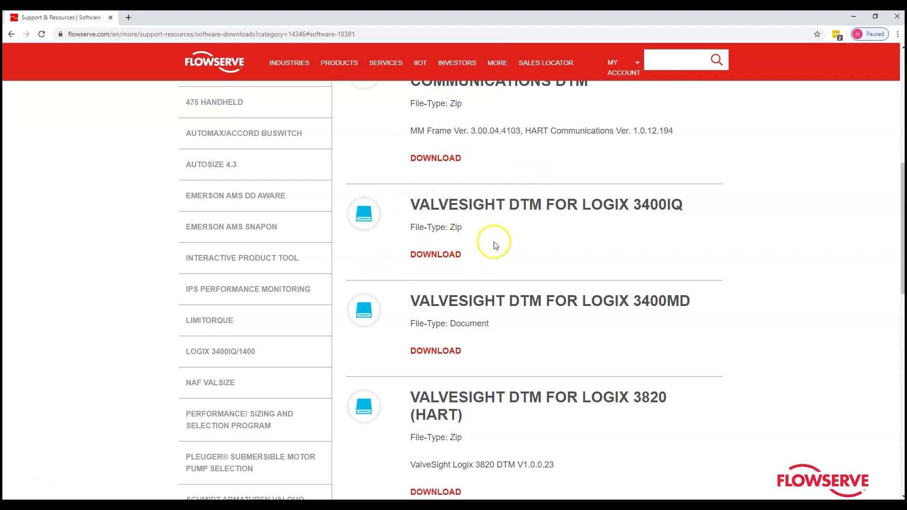
{"action": "scroll", "coordinate": [464, 276], "scroll_direction": "up", "scroll_amount": 3}
{"action": "scroll", "coordinate": [458, 286], "scroll_direction": "down", "scroll_amount": 1}
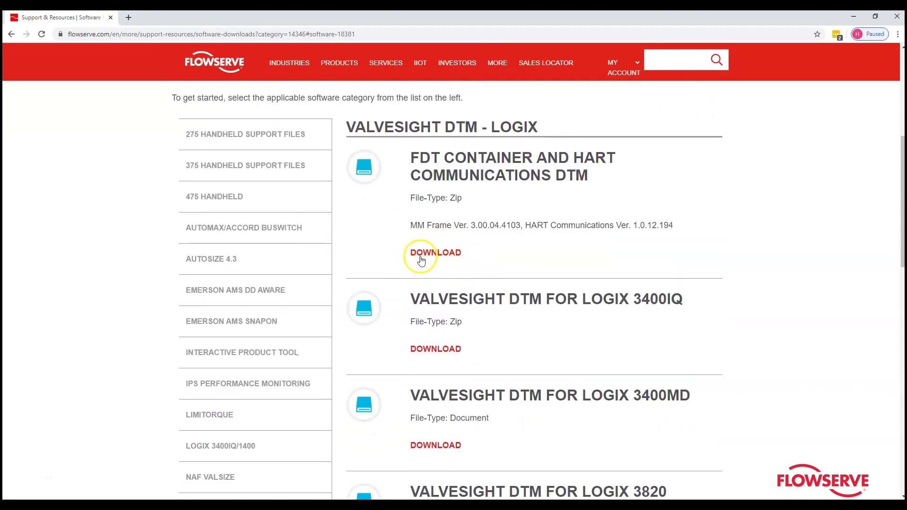
Step: Download the FDT Container and HART Communications DTM zip from the ValveSight DTM - Logix list
{"action": "left_click", "coordinate": [437, 255]}
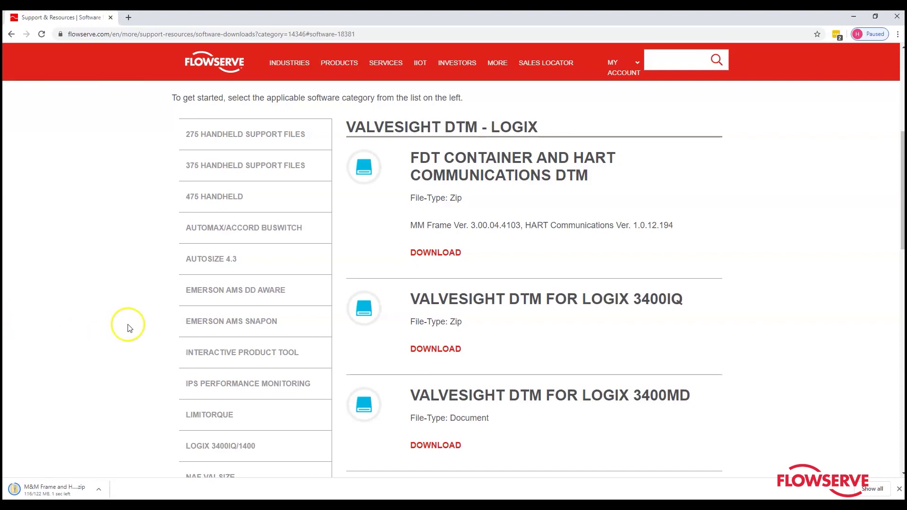
{"action": "scroll", "coordinate": [644, 273], "scroll_direction": "down", "scroll_amount": 3}
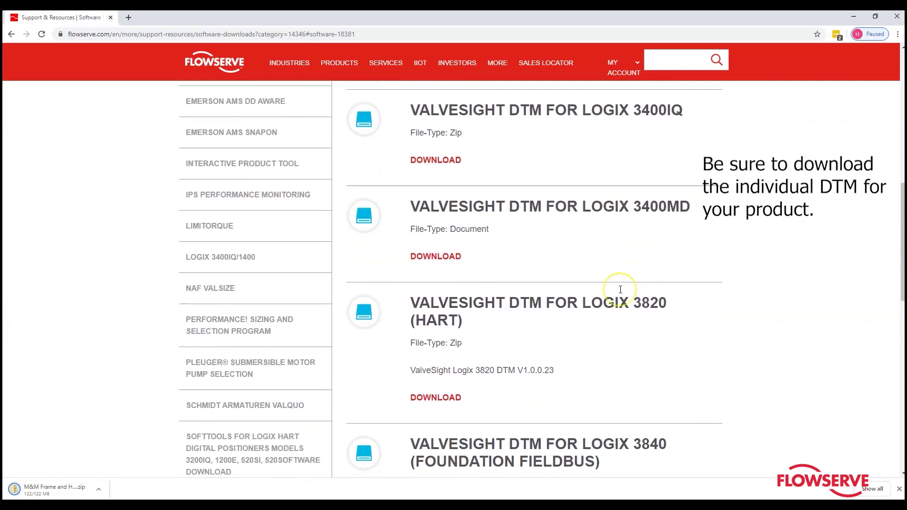
{"action": "scroll", "coordinate": [620, 290], "scroll_direction": "down", "scroll_amount": 1}
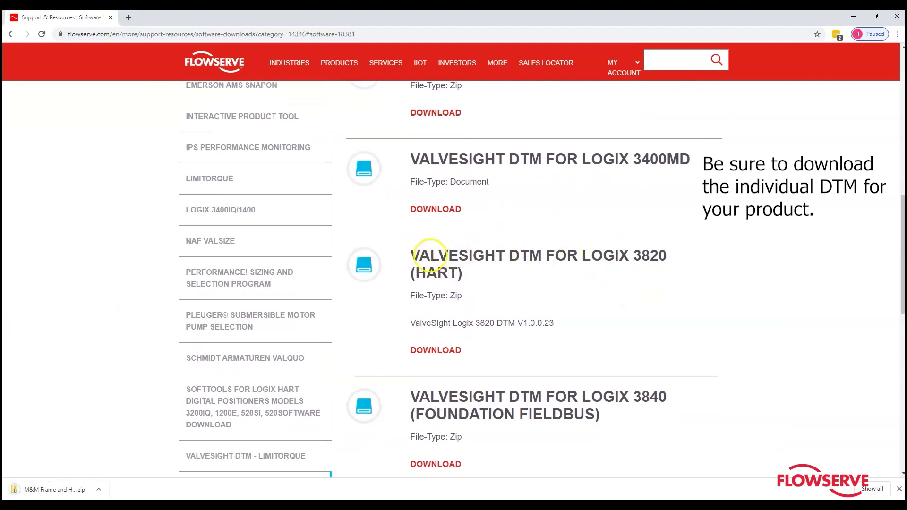
Step: Download the Logix 3820 (HART) ValveSight DTM and another installer, then show the M&M Frame zip's folder
{"action": "left_click_drag", "start_coordinate": [418, 258], "coordinate": [638, 255]}
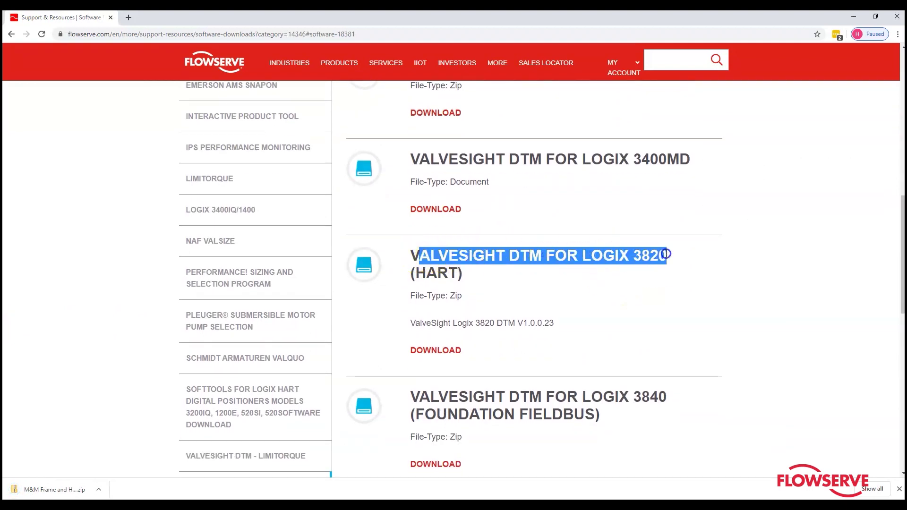
{"action": "left_click", "coordinate": [436, 350]}
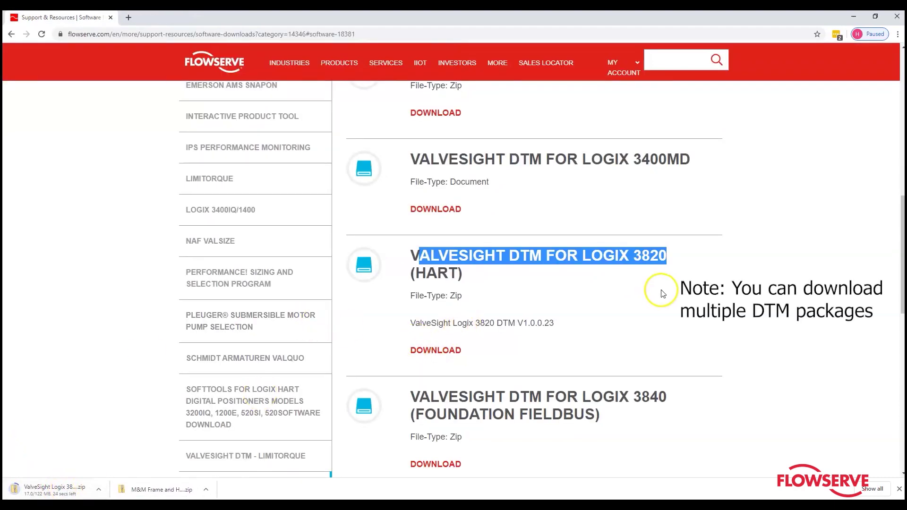
{"action": "scroll", "coordinate": [691, 293], "scroll_direction": "down", "scroll_amount": 1}
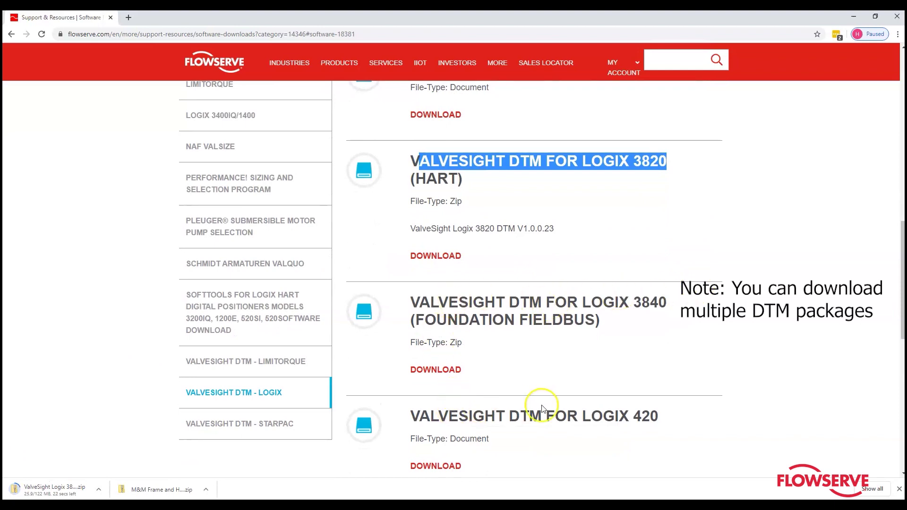
{"action": "scroll", "coordinate": [693, 326], "scroll_direction": "down", "scroll_amount": 2}
{"action": "scroll", "coordinate": [692, 320], "scroll_direction": "down", "scroll_amount": 2}
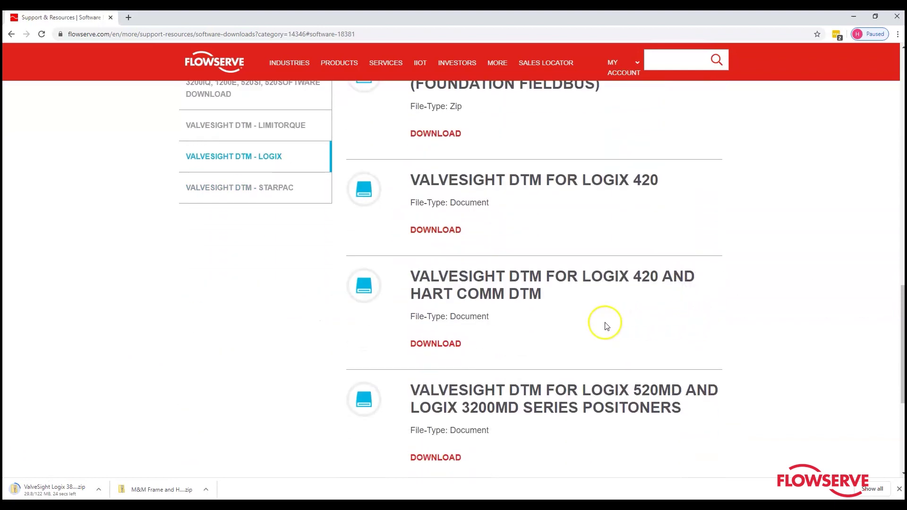
{"action": "scroll", "coordinate": [692, 318], "scroll_direction": "down", "scroll_amount": 2}
{"action": "scroll", "coordinate": [693, 319], "scroll_direction": "down", "scroll_amount": 1}
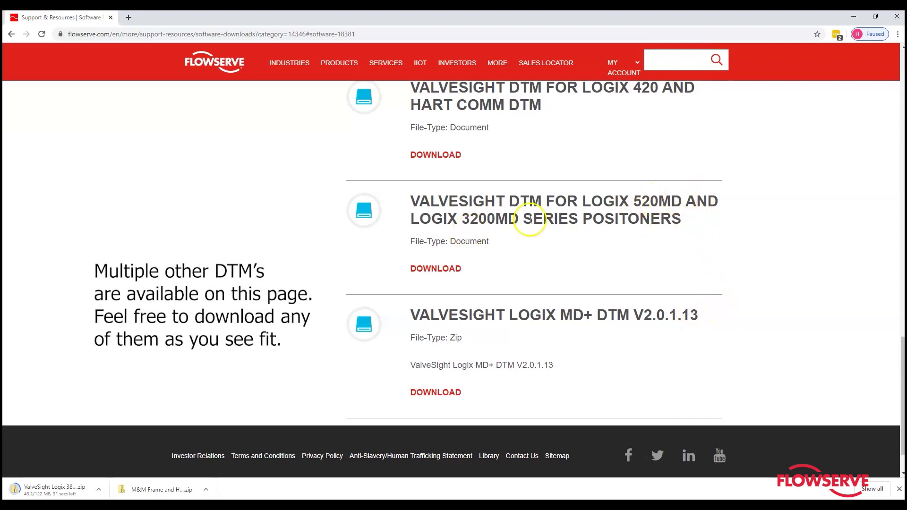
{"action": "left_click", "coordinate": [432, 269]}
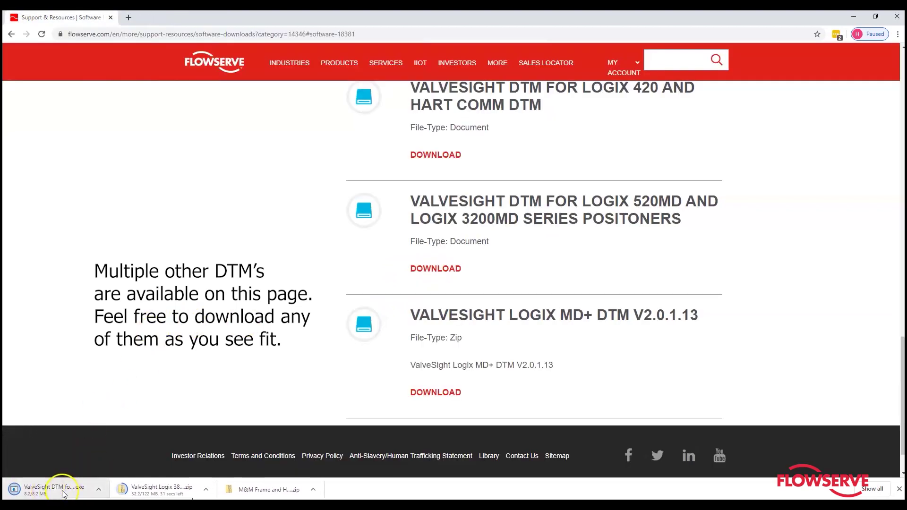
{"action": "left_click", "coordinate": [317, 491]}
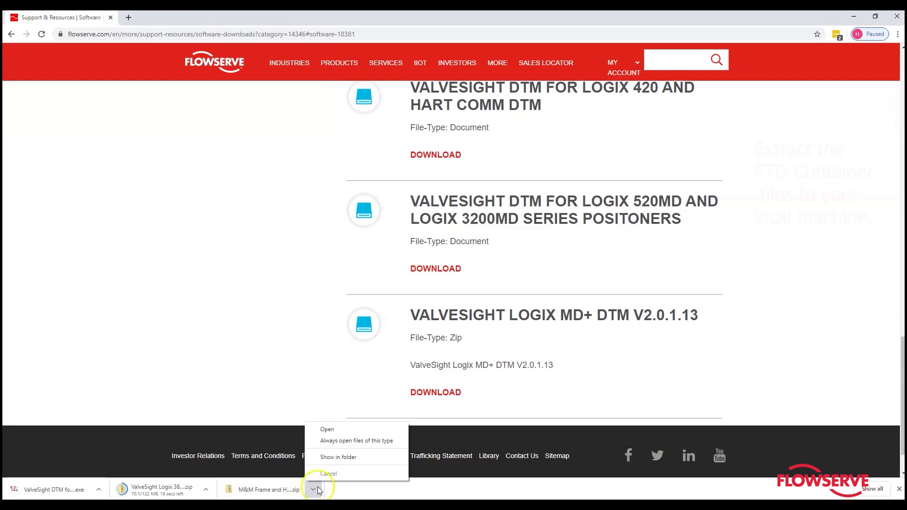
{"action": "left_click", "coordinate": [336, 457]}
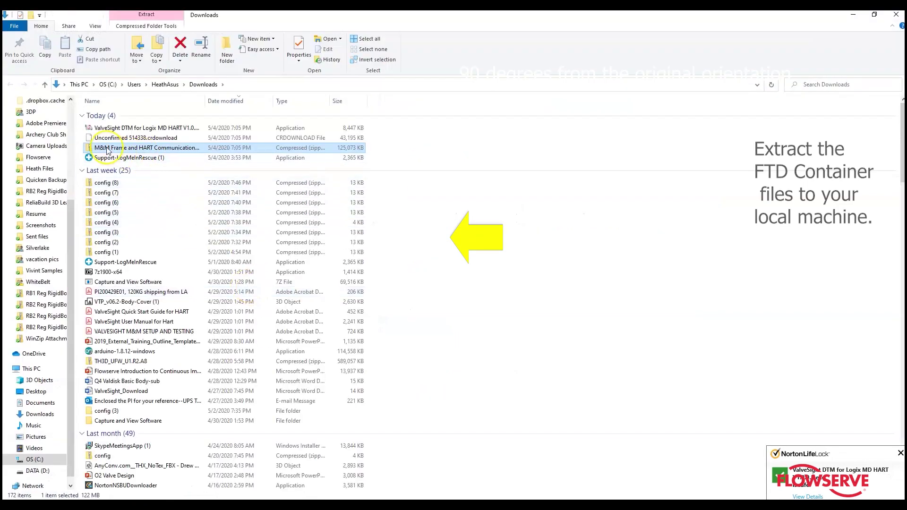
{"action": "left_click", "coordinate": [142, 148]}
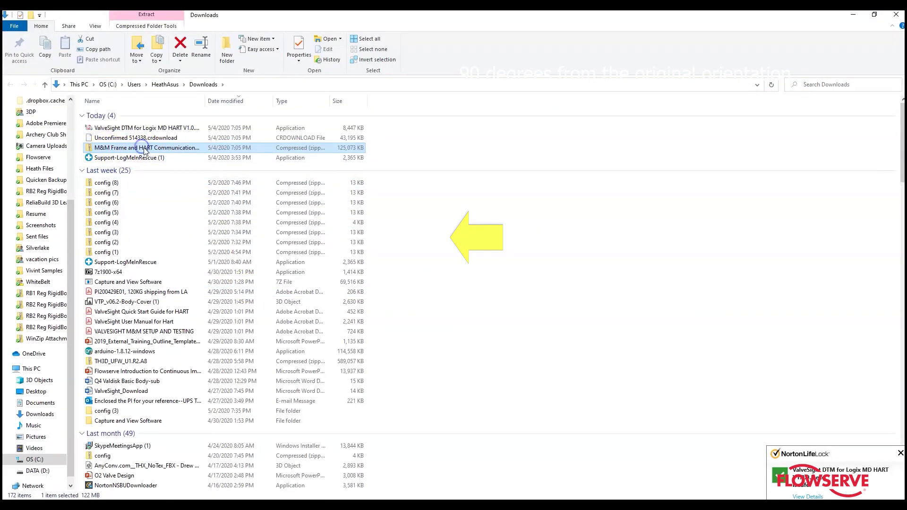
{"action": "left_click", "coordinate": [152, 26]}
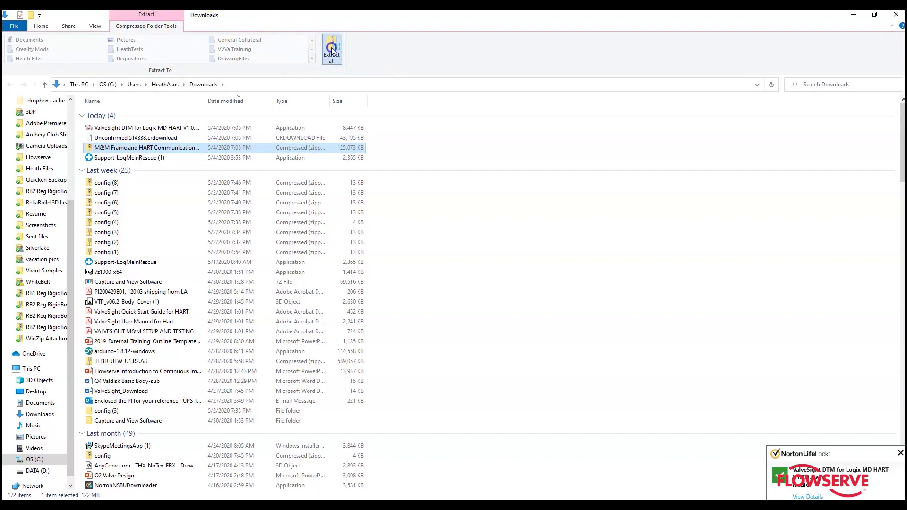
{"action": "left_click", "coordinate": [331, 47]}
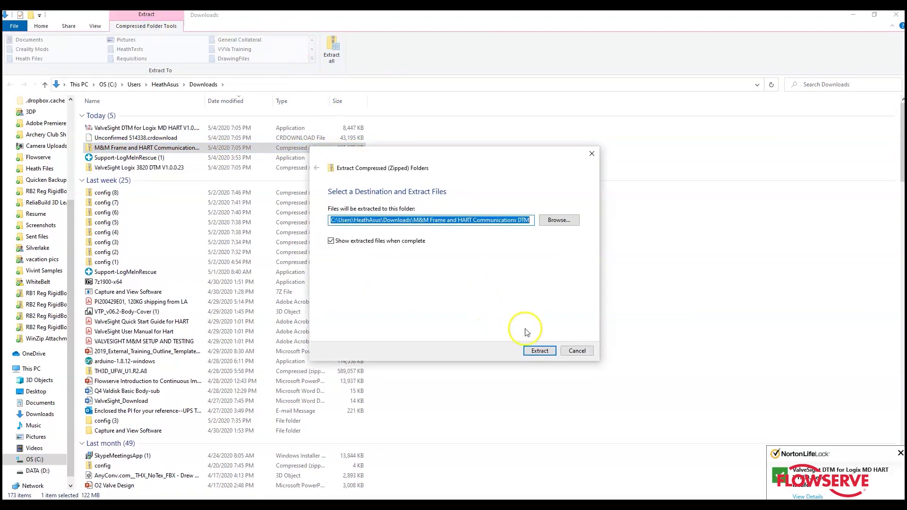
{"action": "left_click", "coordinate": [540, 352]}
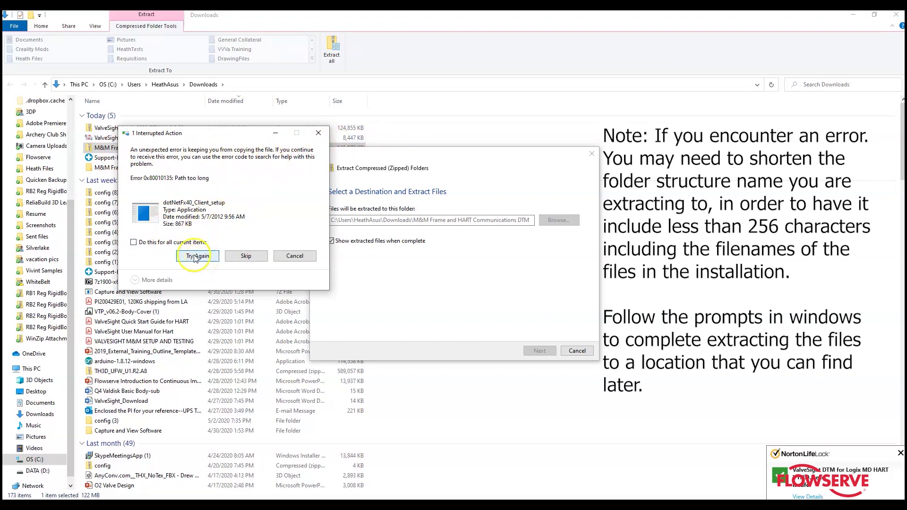
{"action": "left_click", "coordinate": [296, 255]}
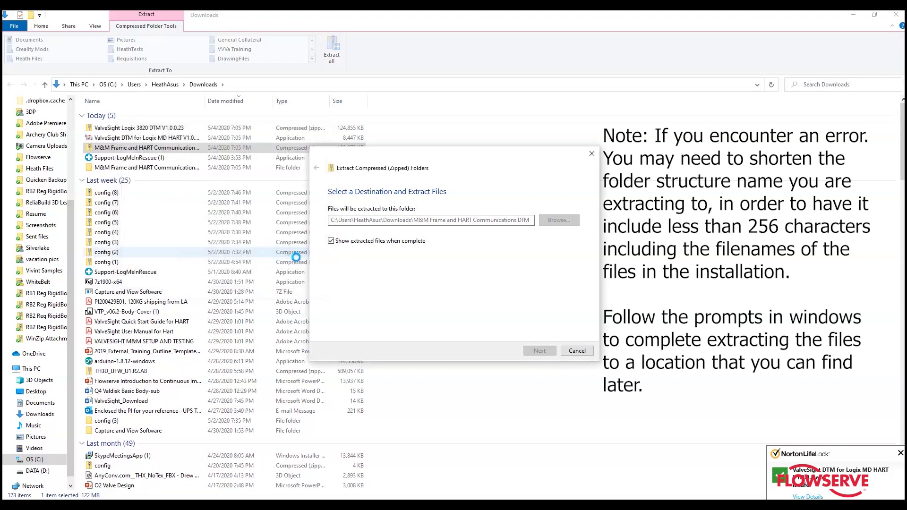
Step: Extract All from the M&M Frame zip into the shortened folder M&MFrmHartComDTM
{"action": "right_click", "coordinate": [144, 148]}
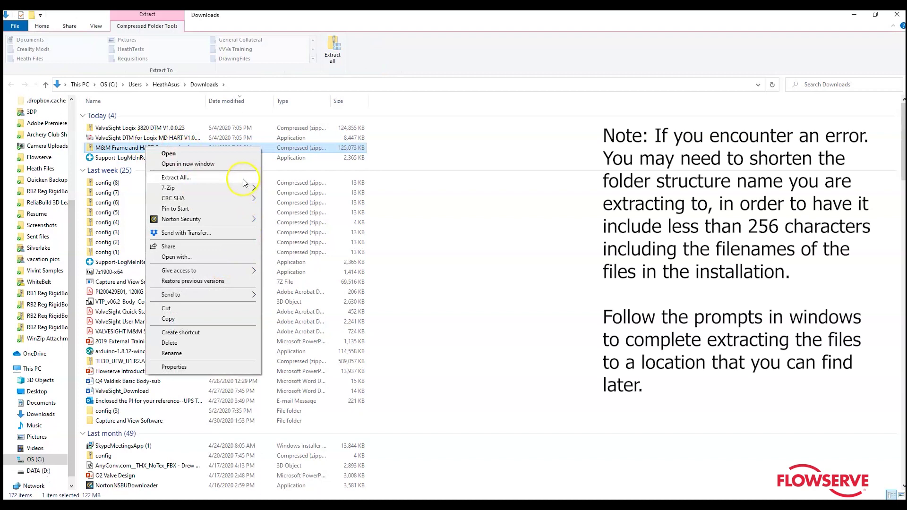
{"action": "left_click", "coordinate": [186, 183]}
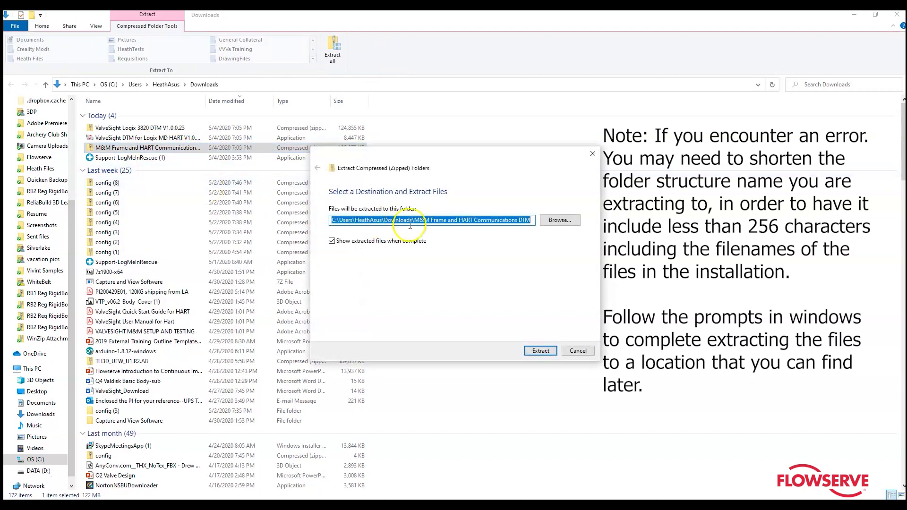
{"action": "left_click", "coordinate": [430, 219]}
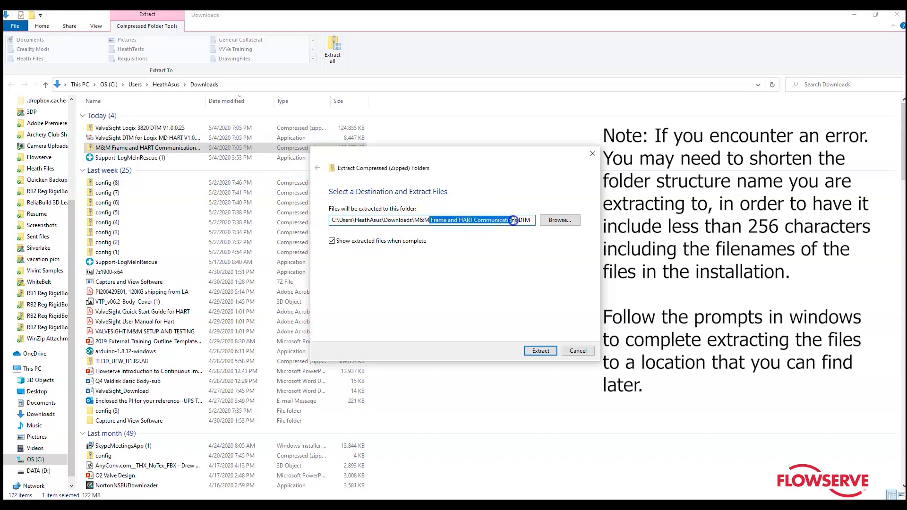
{"action": "left_click_drag", "start_coordinate": [514, 221], "coordinate": [520, 220]}
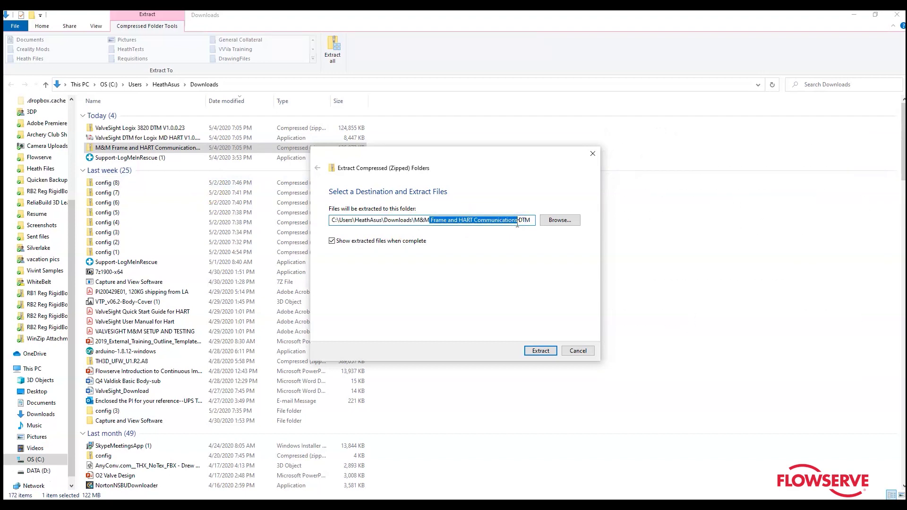
{"action": "type", "text": "F"}
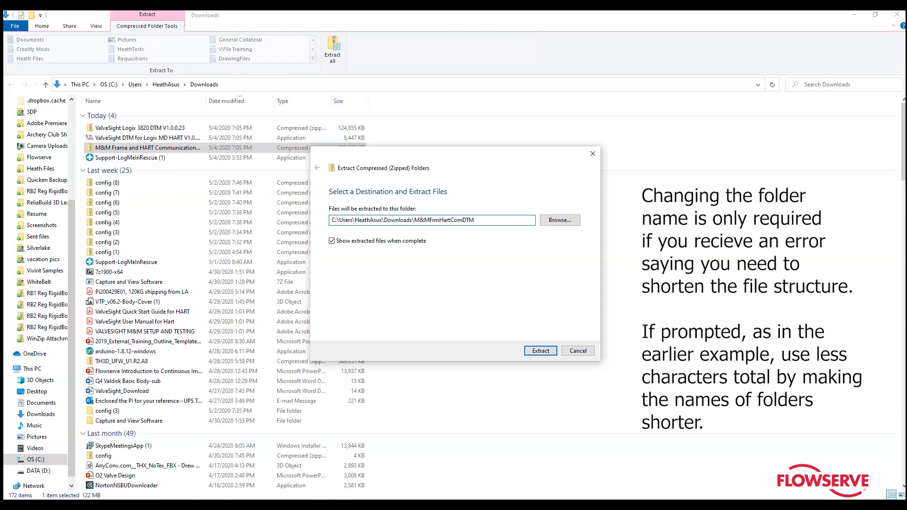
{"action": "left_click", "coordinate": [540, 351]}
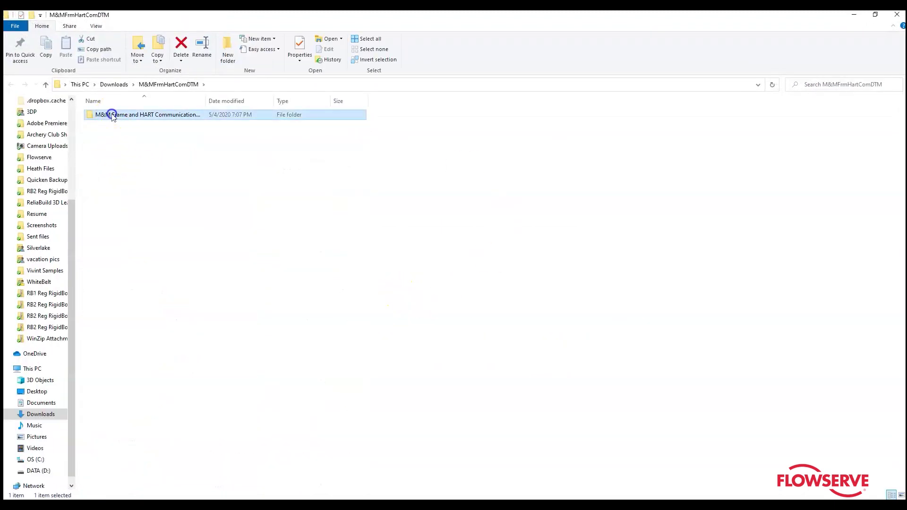
Step: Open fdtCONTAINER 3.00.04.4103 > fdtCONTAINER3 without dotNET and run its setup application
{"action": "double_click", "coordinate": [112, 115]}
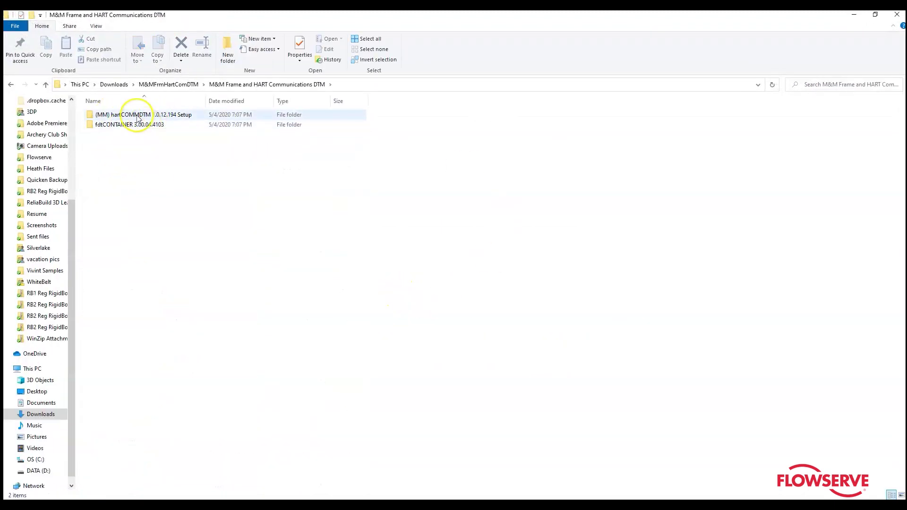
{"action": "double_click", "coordinate": [128, 125]}
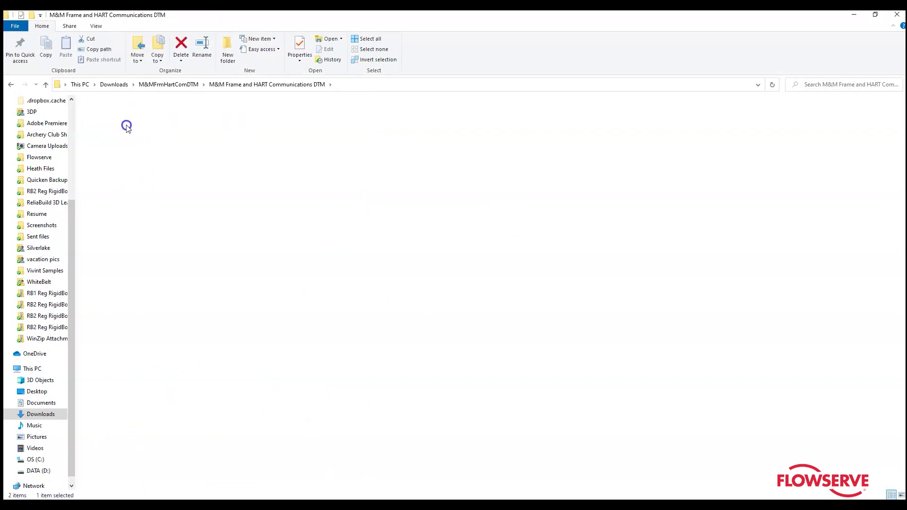
{"action": "double_click", "coordinate": [127, 116]}
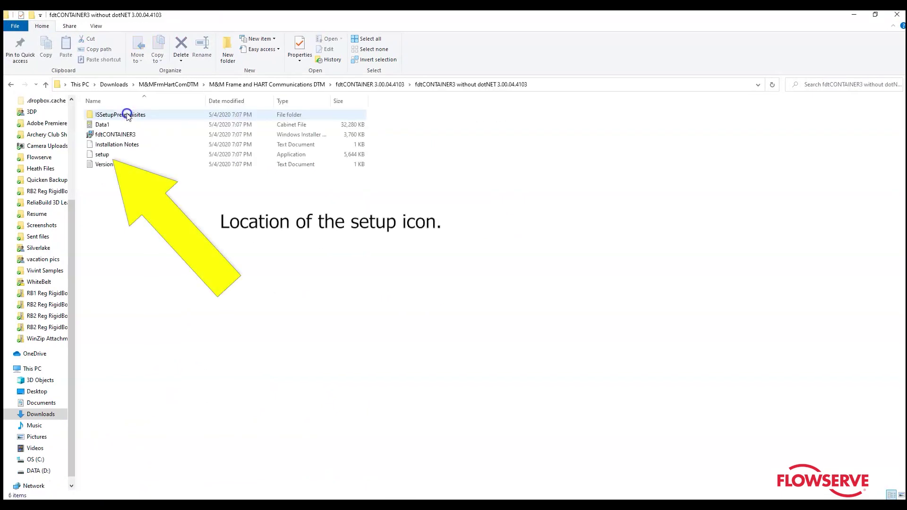
{"action": "left_click", "coordinate": [108, 156]}
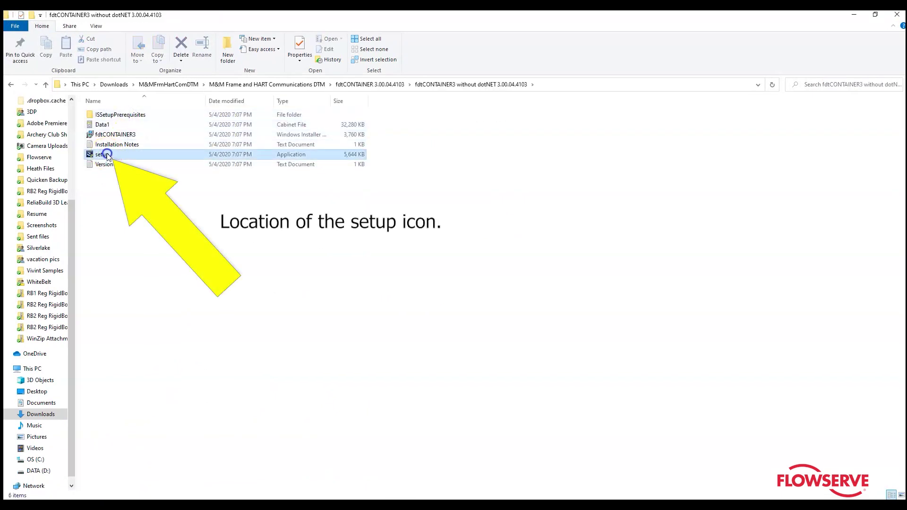
{"action": "double_click", "coordinate": [107, 155]}
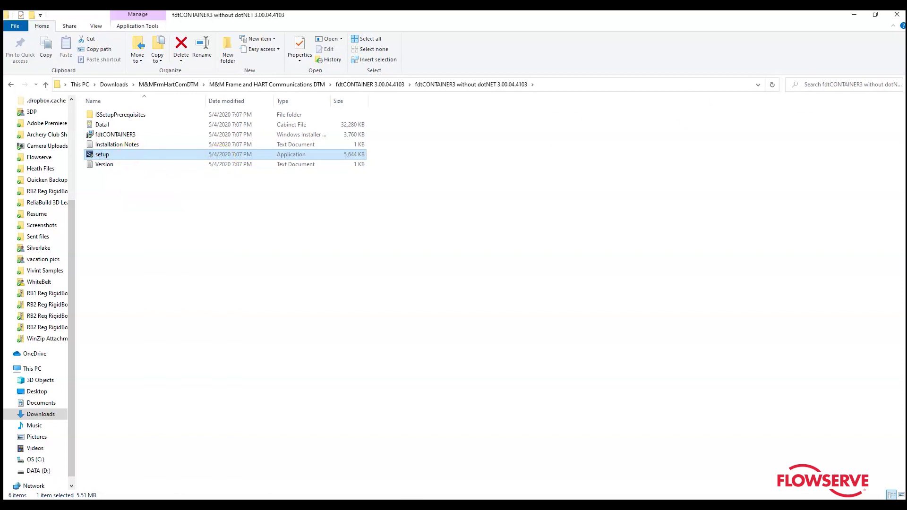